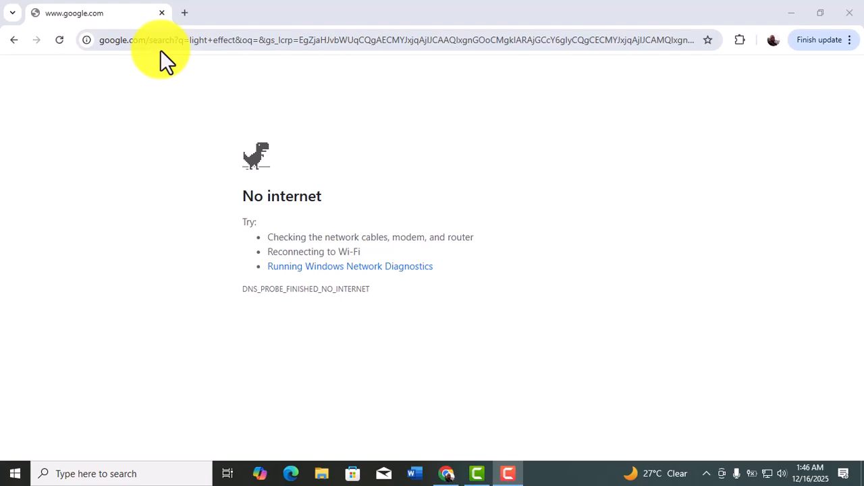
Search Google for "light effect" and show the image results
left_click(169, 41)
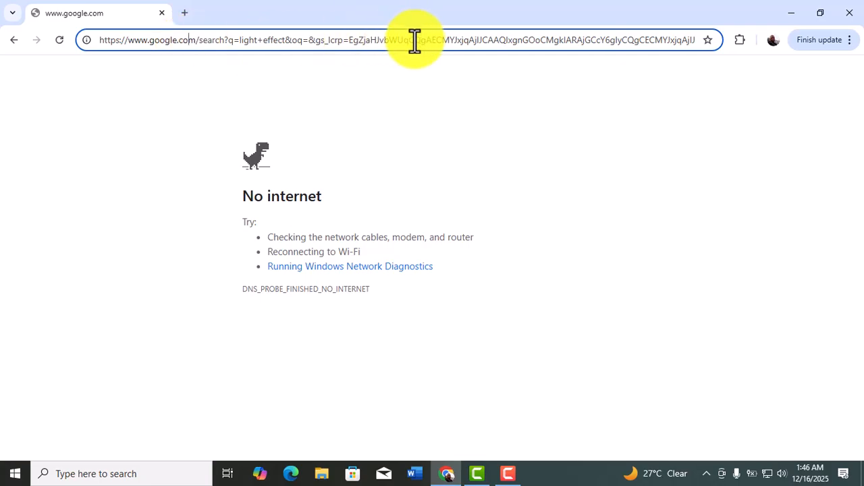
key("Delete")
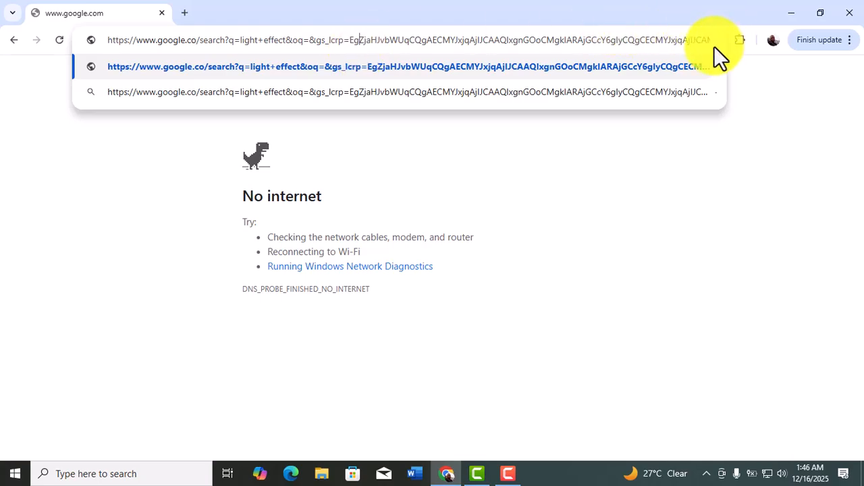
left_click(721, 116)
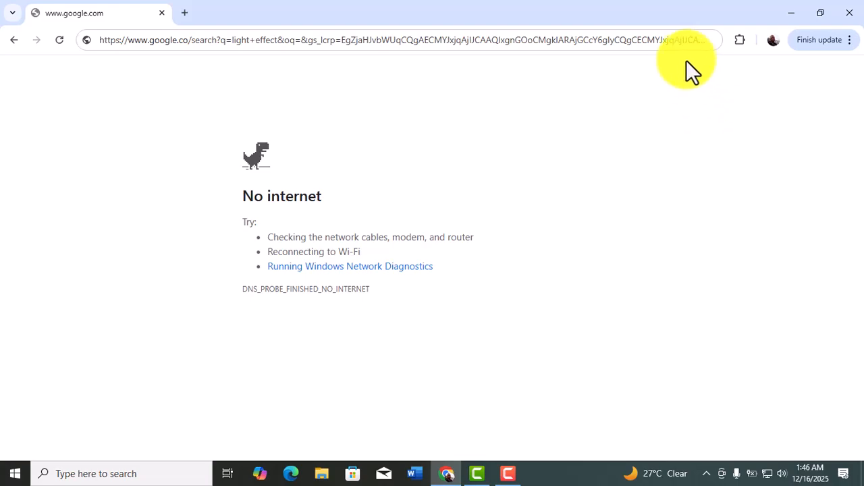
left_click(708, 40)
key("BackSpace")
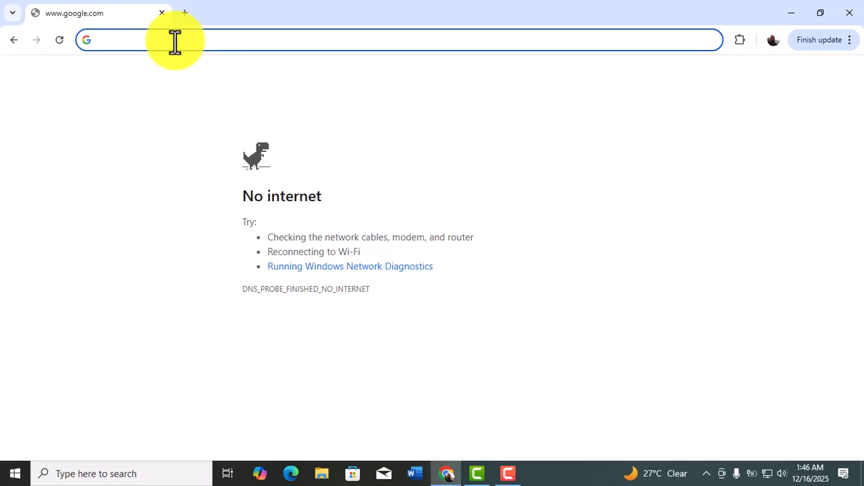
type("l")
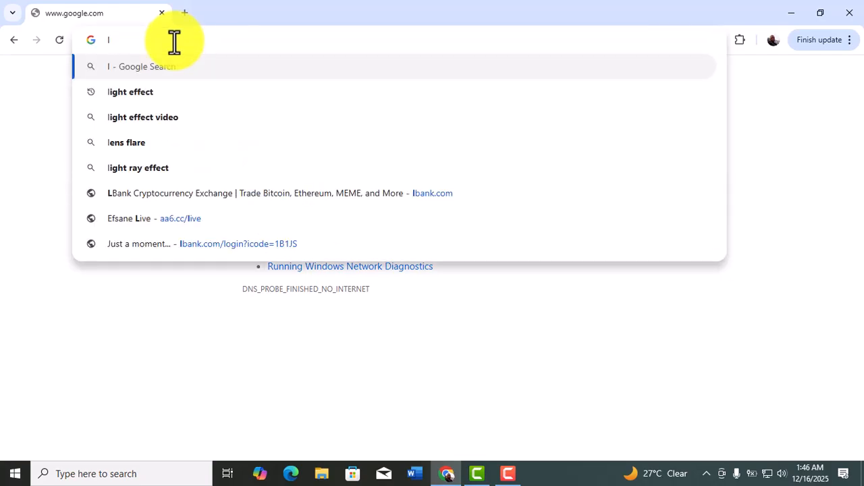
left_click(126, 95)
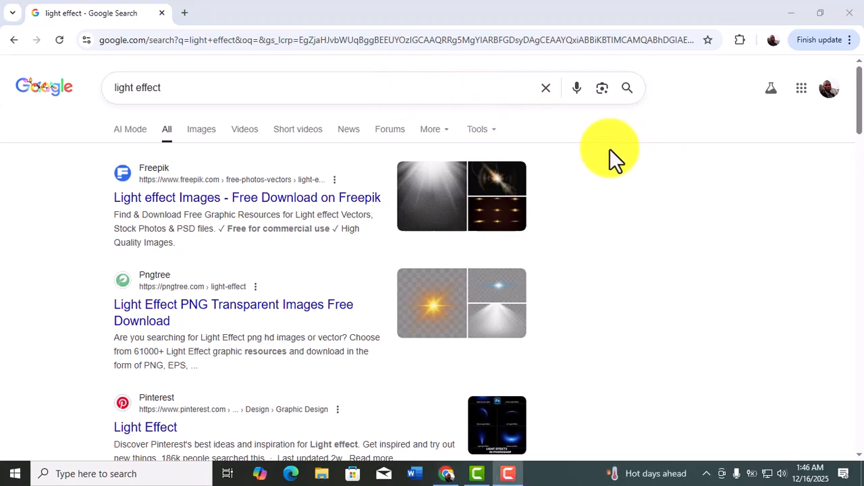
left_click(205, 133)
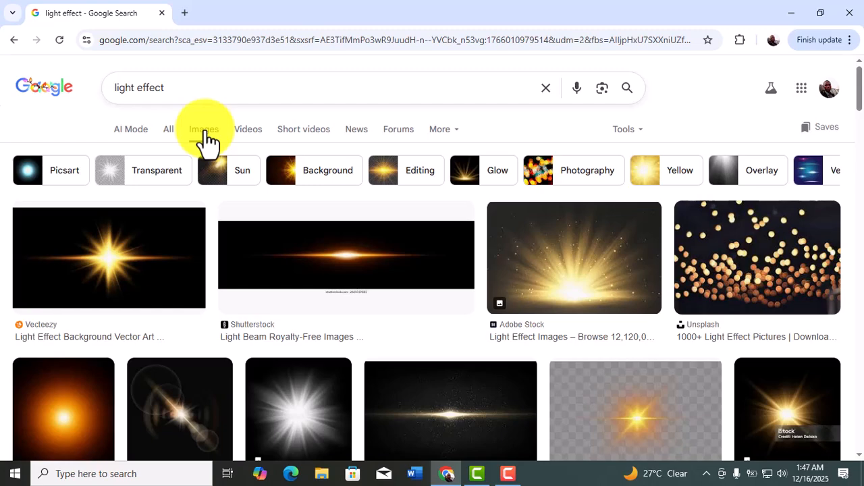
key("super+Tab")
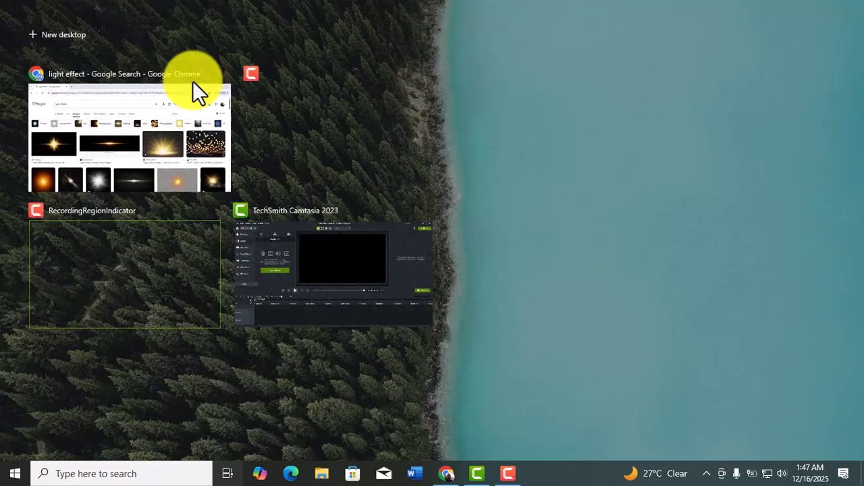
left_click(63, 111)
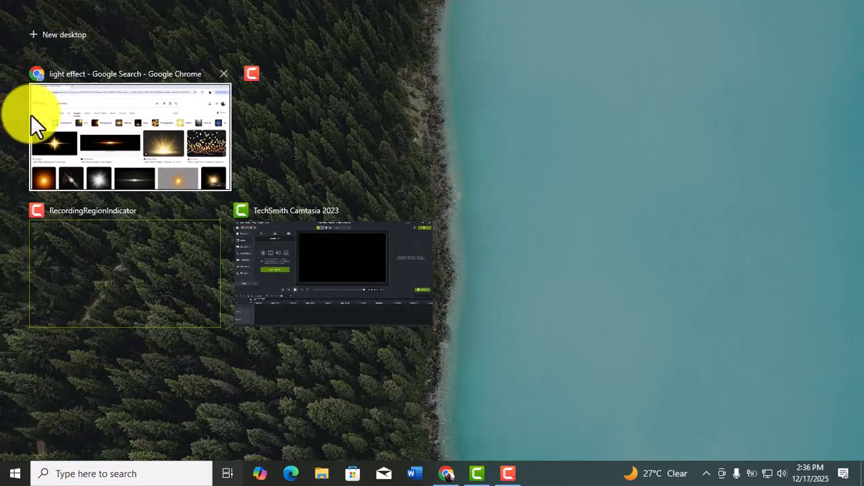
left_click(70, 127)
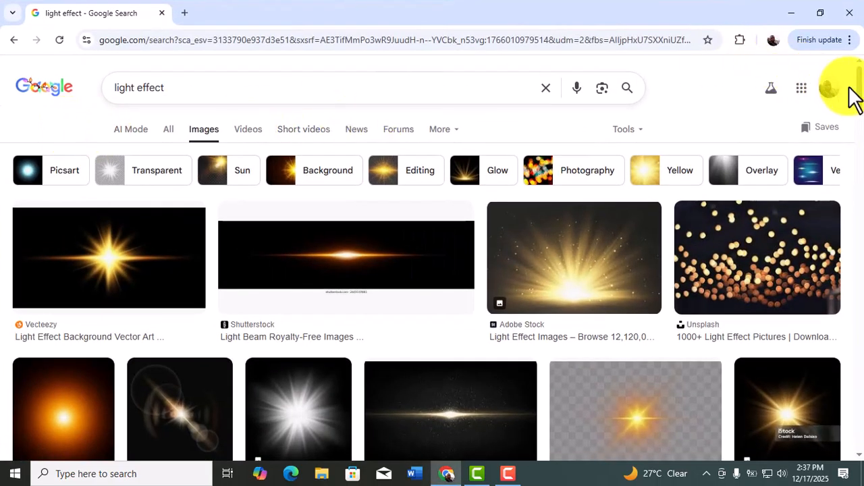
mouse_move(859, 97)
left_mouse_down()
mouse_move(856, 150)
mouse_move(859, 100)
left_mouse_up()
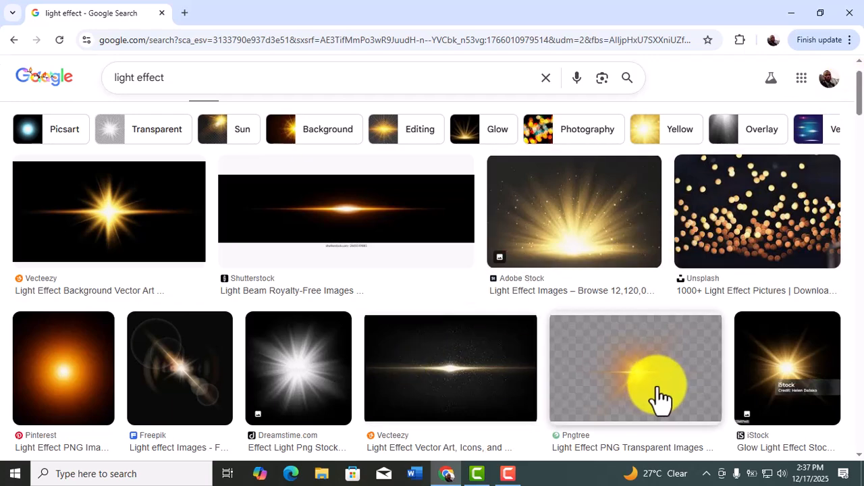
Switch to CorelDRAW and open the recent document graphics university.cdr
left_click(792, 12)
left_click(31, 333)
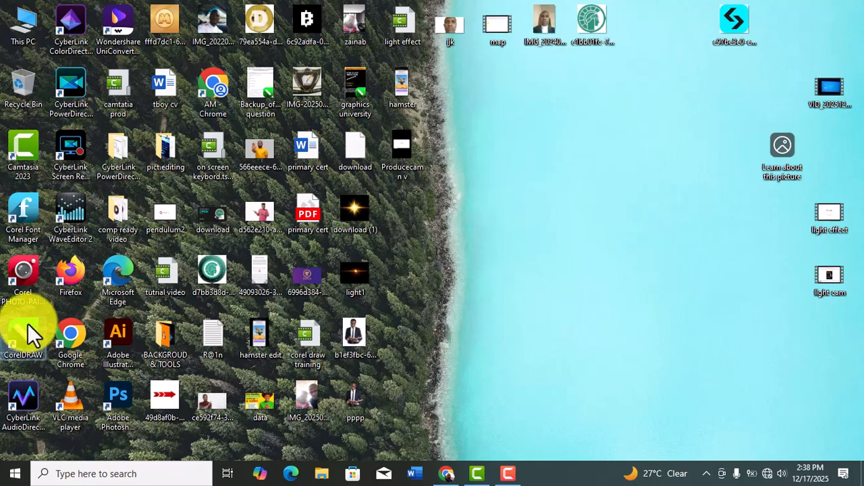
double_click(31, 332)
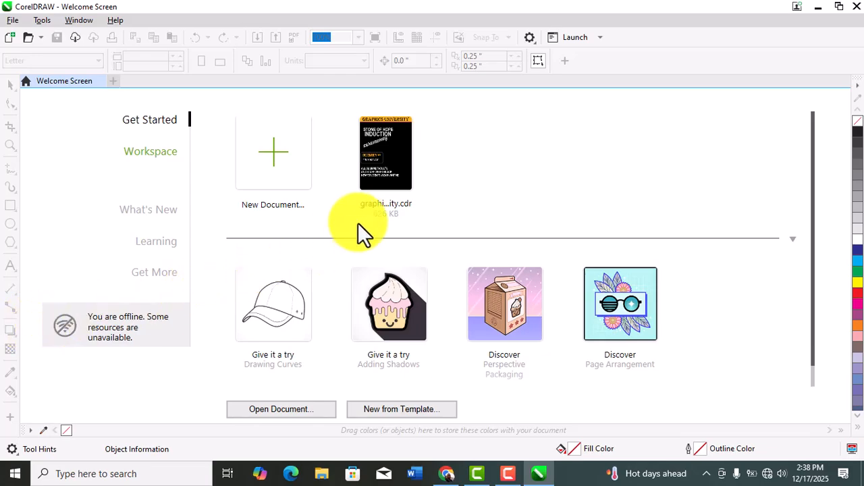
left_click(398, 161)
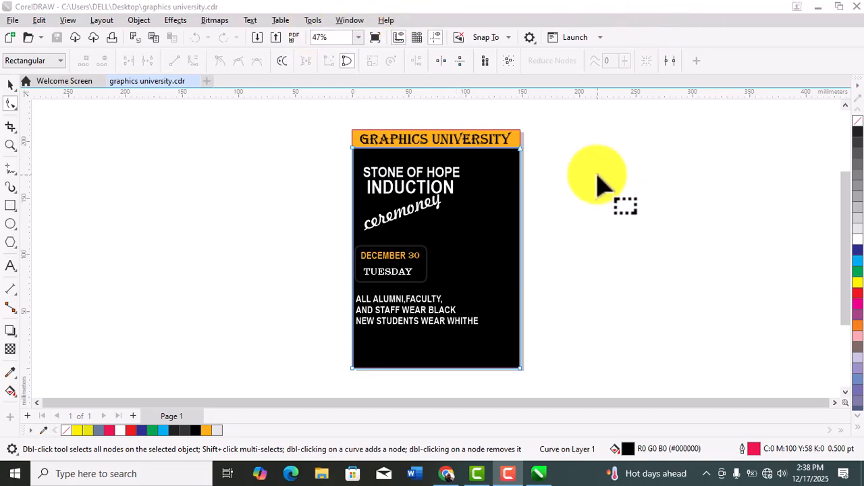
Import the desktop image pppp beside the flyer and scale it down to about 107 × 134 mm
left_click(819, 8)
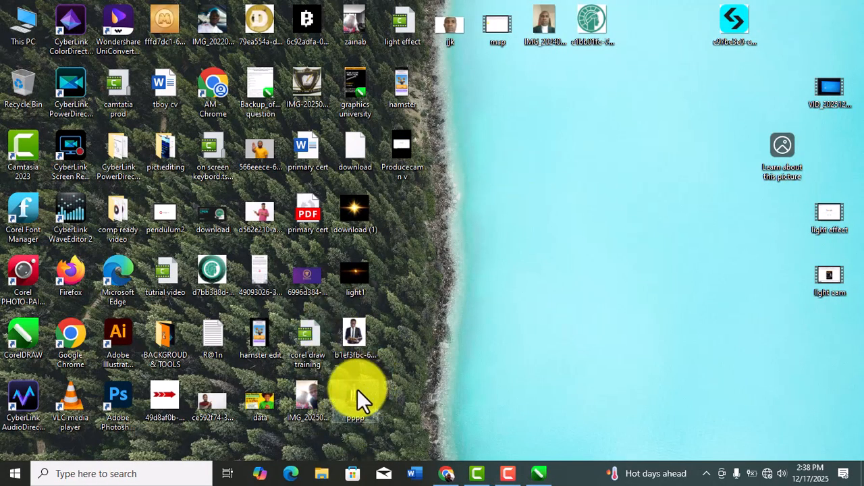
left_click_drag(357, 389, 636, 216)
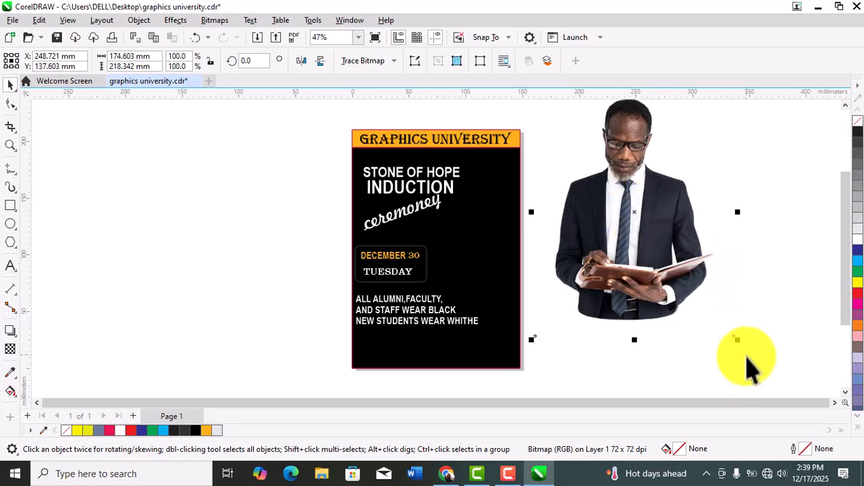
left_click_drag(740, 343, 662, 306)
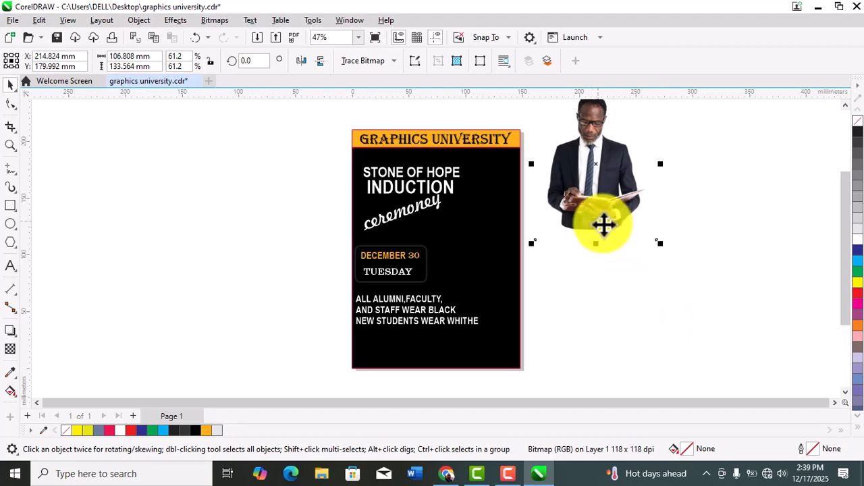
Move the man's photo onto the right half of the flyer and nudge it to about X 110 mm, Y 114 mm
left_click_drag(595, 196, 470, 275)
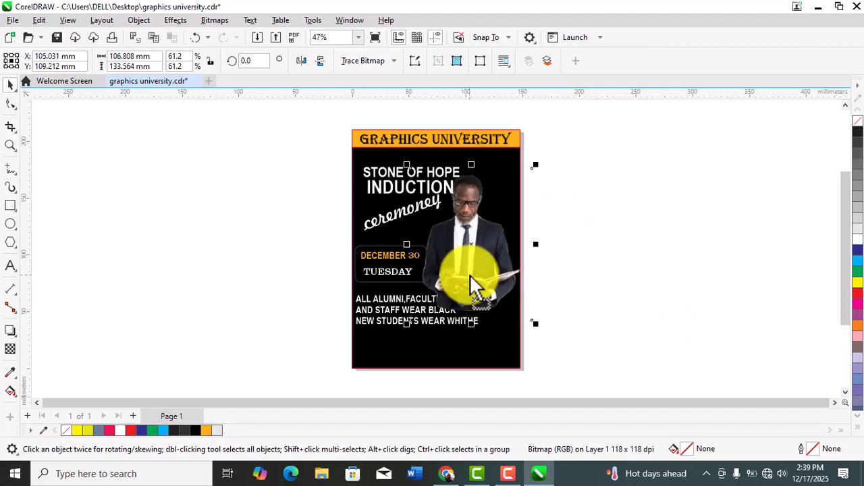
key("Right")
key("Right")
key("Right")
key("Right")
key("Right")
key("Right")
key("Right")
key("Right")
key("Right")
key("Right")
key("Right")
key("Right")
key("Right")
key("Right")
key("Right")
key("Right")
key("Right")
key("Right")
key("Right")
key("Right")
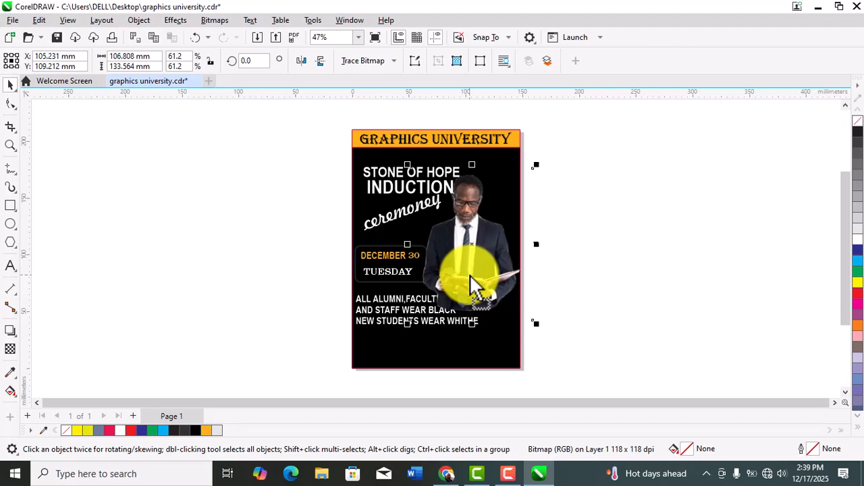
key("Right")
key("Right")
key("Right")
key("Right")
key("Right")
key("Right")
key("Right")
key("Right")
key("Right")
key("Right")
key("Right")
key("Right")
key("Right")
key("Right")
key("Right")
key("Right")
key("Right")
key("Right")
key("Right")
key("Right")
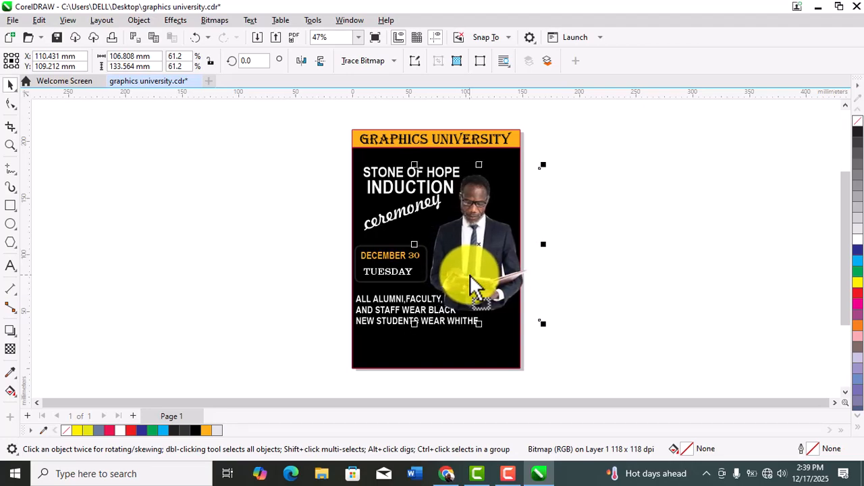
key("Right")
key("Right")
key("Right")
key("Right")
key("Right")
key("Right")
key("Right")
key("Right")
key("Right")
key("Right")
key("Right")
key("Right")
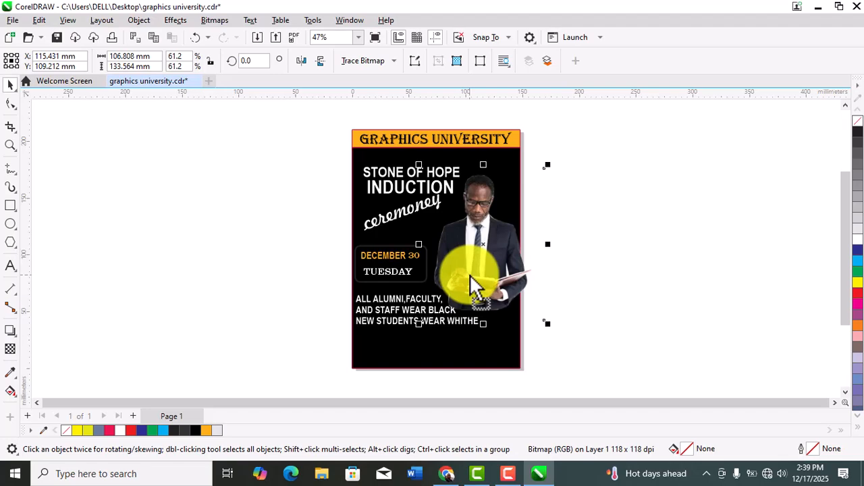
key("Up")
key("Up")
key("Up")
key("Up")
key("Up")
key("Up")
key("Up")
key("Up")
key("Up")
key("Up")
key("Up")
key("Up")
key("Up")
key("Up")
key("Up")
key("Up")
key("Up")
key("Up")
key("Up")
key("Up")
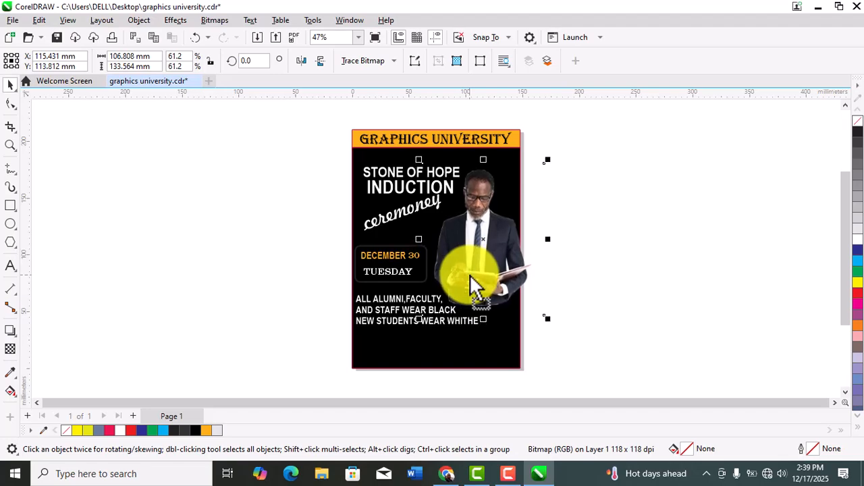
key("Left")
key("Left")
key("Left")
key("Left")
key("Left")
key("Left")
key("Left")
key("Left")
key("Left")
key("Left")
key("Left")
key("Left")
key("Left")
key("Left")
key("Left")
key("Left")
key("Left")
key("Left")
key("Left")
key("Left")
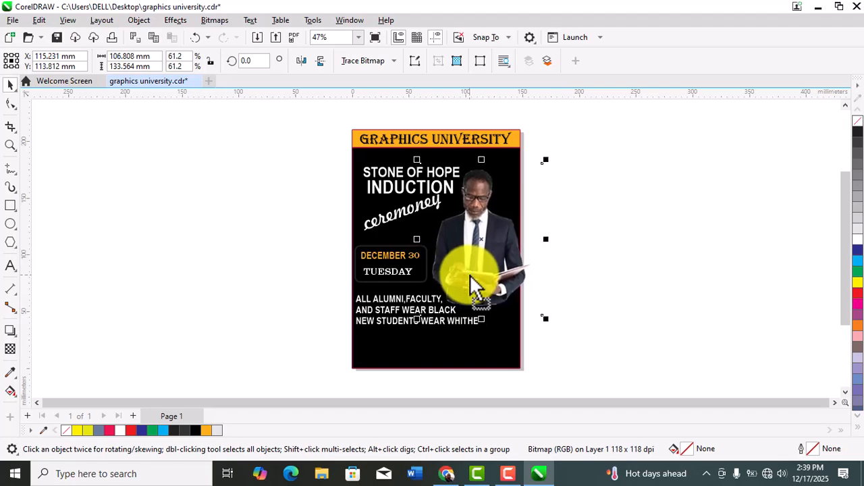
key("Left")
key("Left")
key("Left")
key("Left")
key("Left")
key("Left")
key("Left")
key("Left")
key("Left")
key("Left")
key("Left")
key("Left")
key("Left")
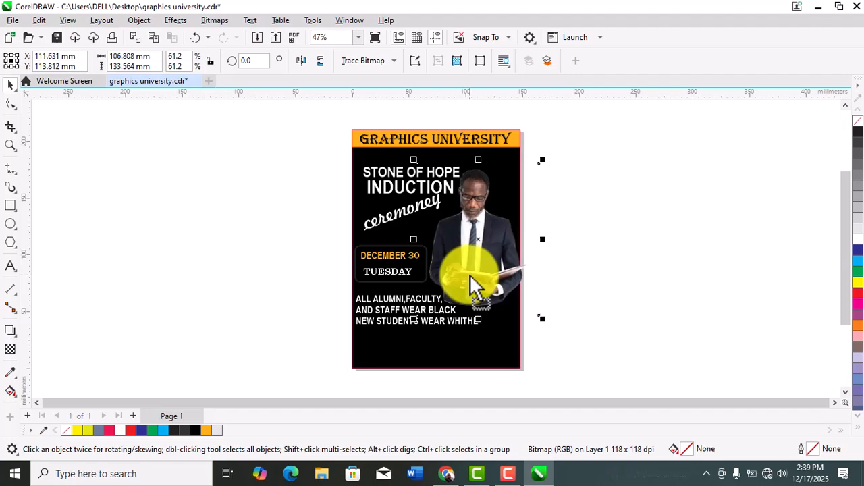
key("Left")
key("Left")
key("Left")
key("Left")
key("Left")
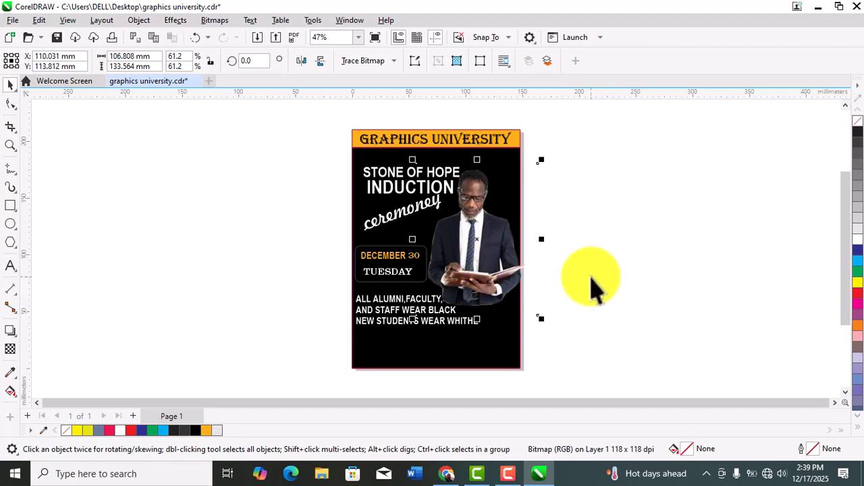
left_click(669, 280)
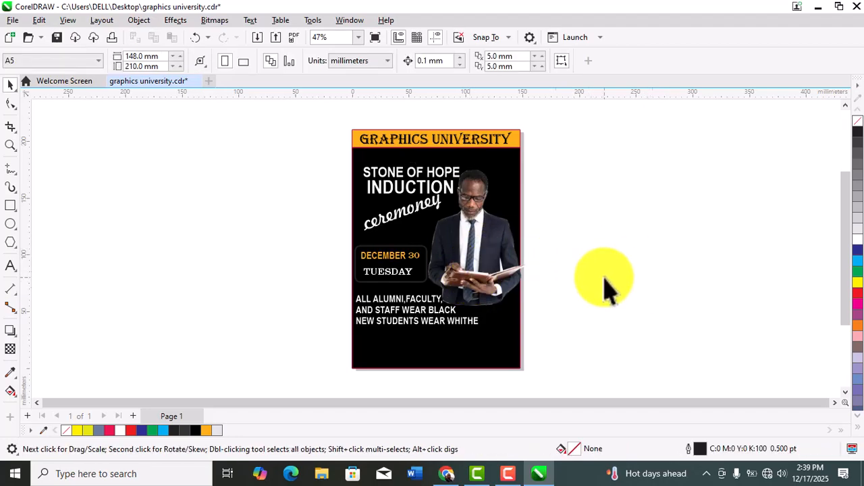
Nudge the three-line dress-code text slightly lower on the flyer
left_click(396, 326)
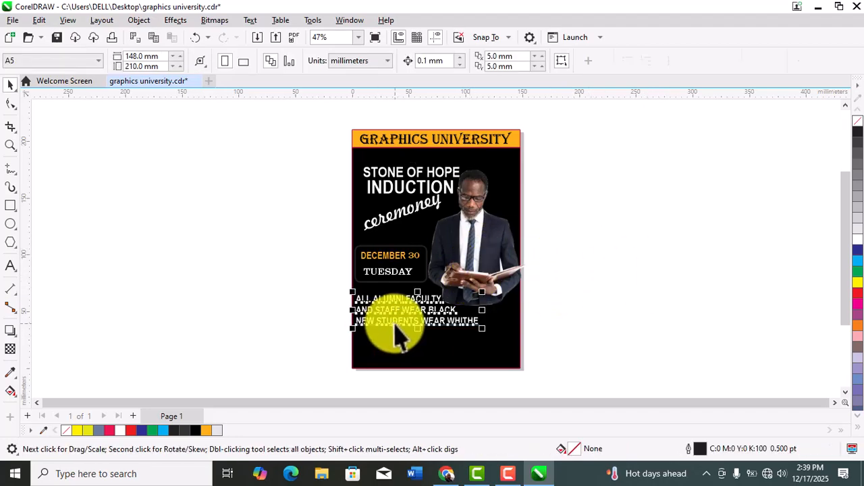
key("Down")
left_click(131, 288)
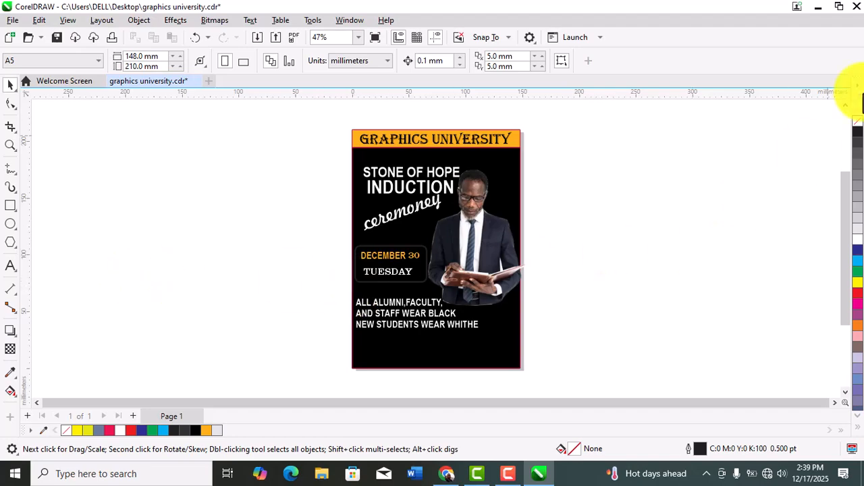
Import the desktop light image download (1), enlarge it to about 58 × 54 mm and place it just right of the flyer
left_click(818, 9)
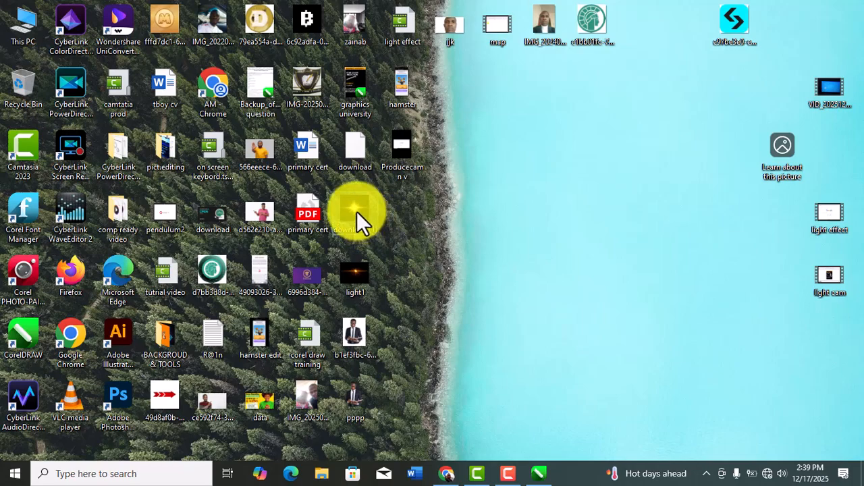
left_click_drag(358, 212, 534, 411)
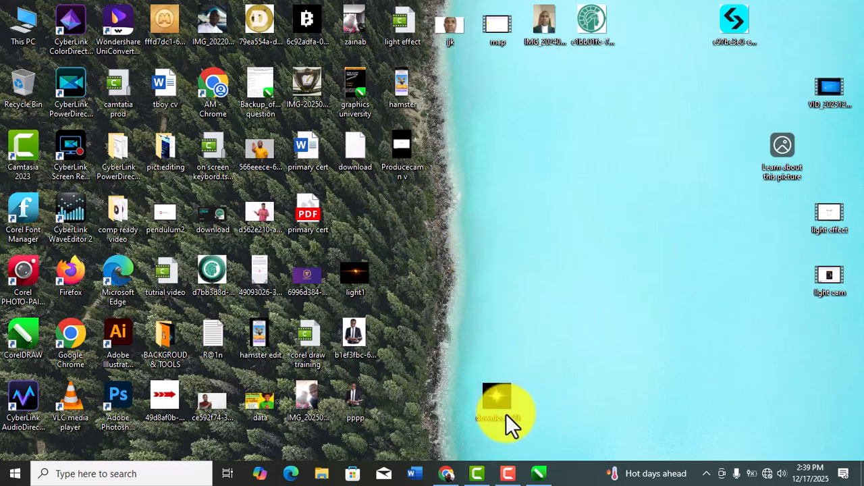
left_click_drag(497, 401, 638, 210)
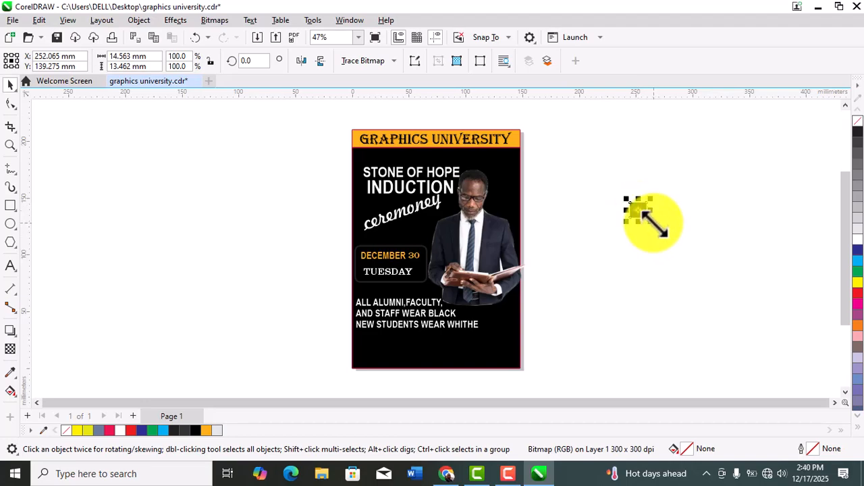
left_click_drag(650, 218, 701, 272)
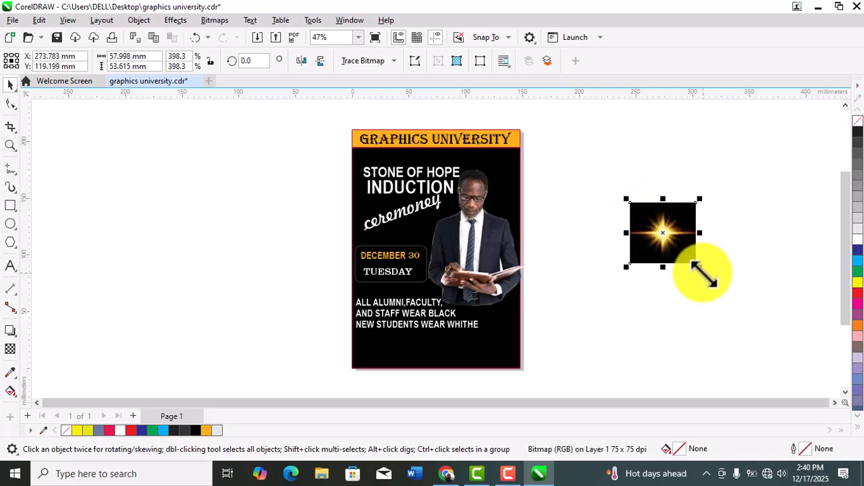
left_click_drag(663, 233, 589, 200)
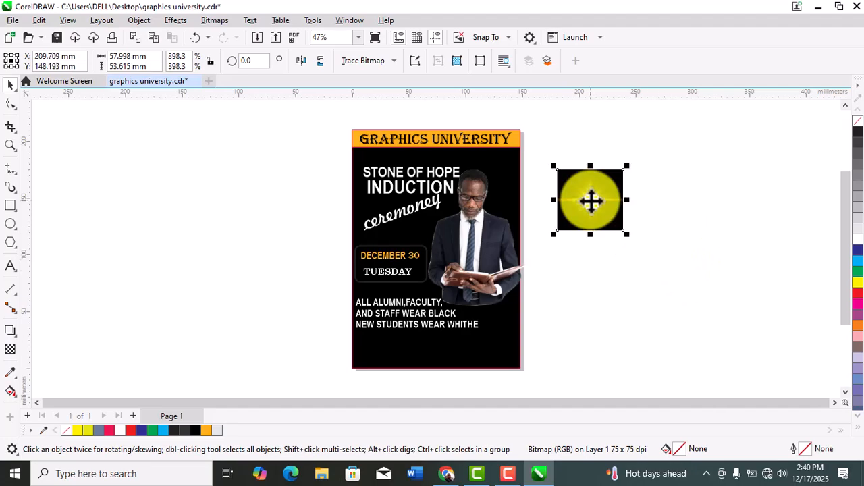
Set the transparency merge mode of the light image beside the flyer to Screen
left_click(11, 352)
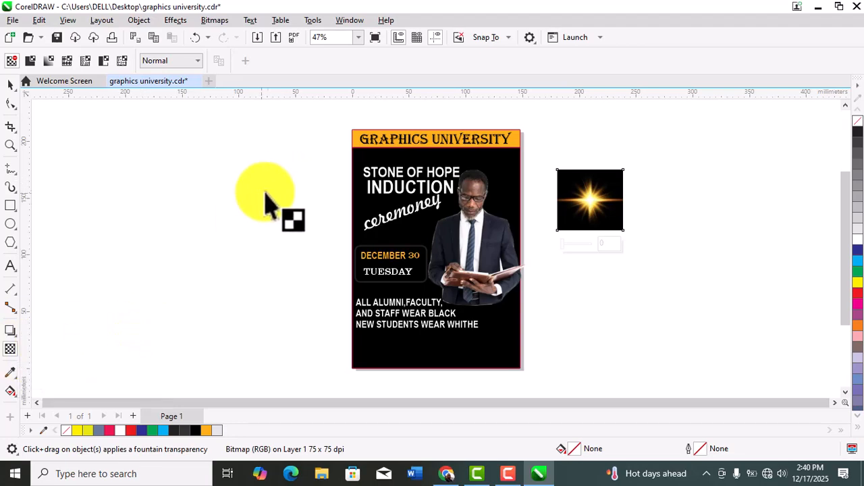
left_click(196, 60)
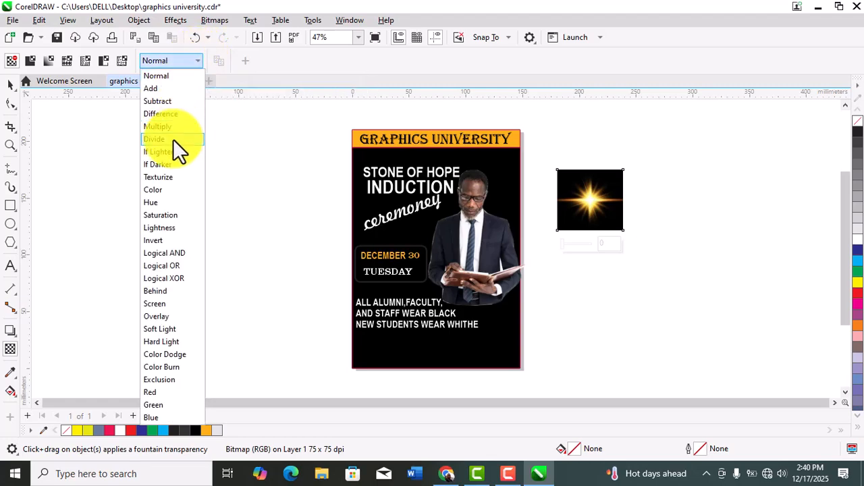
left_click(161, 303)
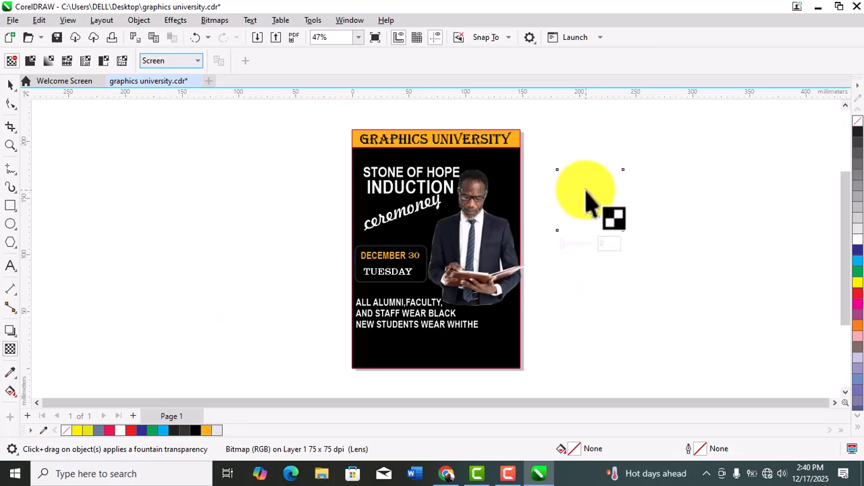
left_click_drag(586, 196, 564, 194)
left_click(673, 193)
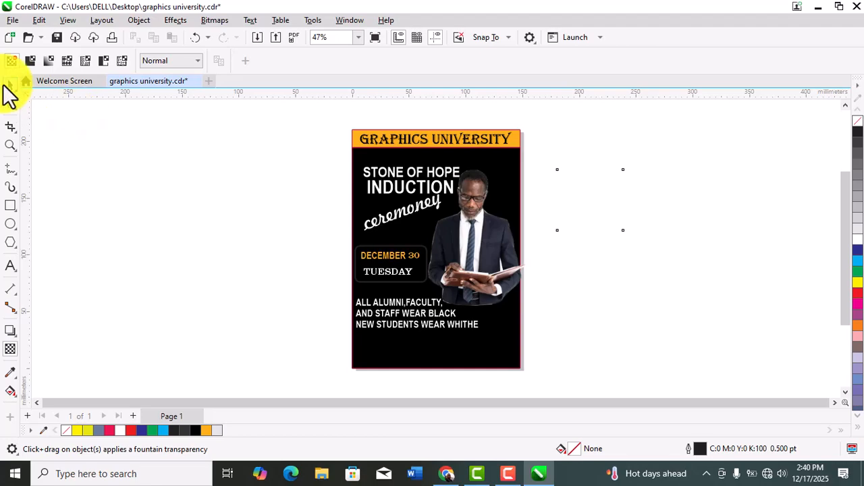
Move the light image onto the flyer just below the word ceremoney, at about X 55 mm, Y 121 mm
left_click(10, 85)
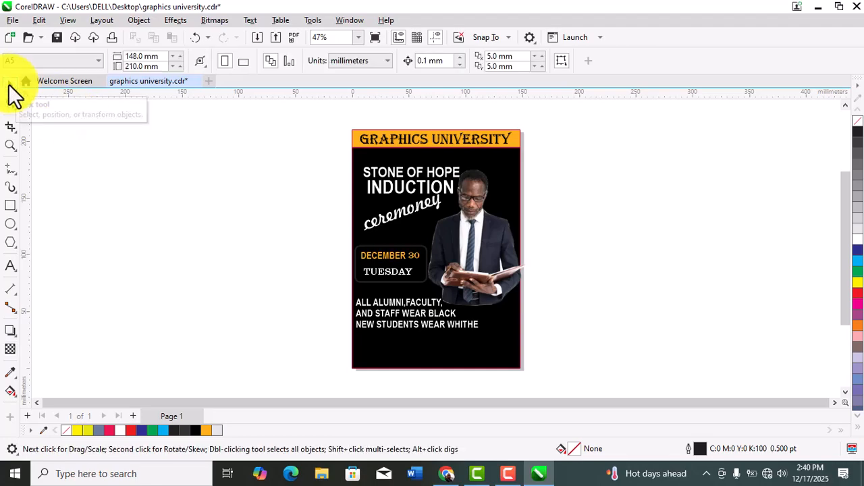
left_click(619, 217)
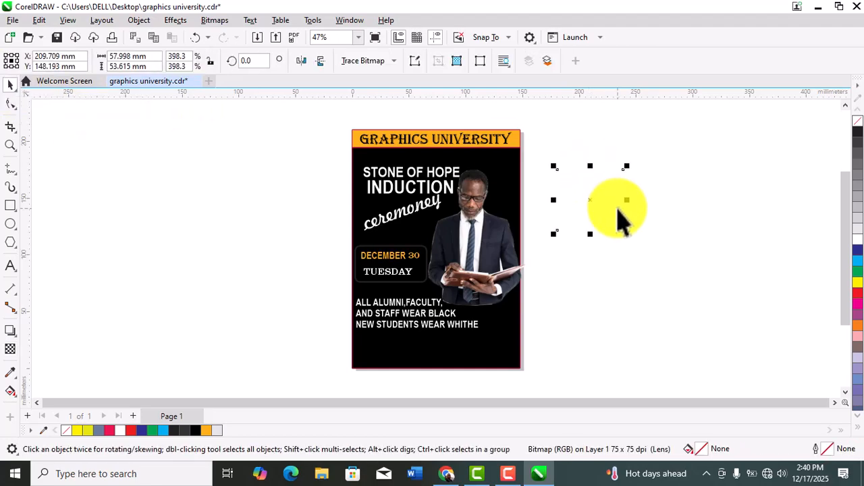
left_click_drag(620, 217, 421, 230)
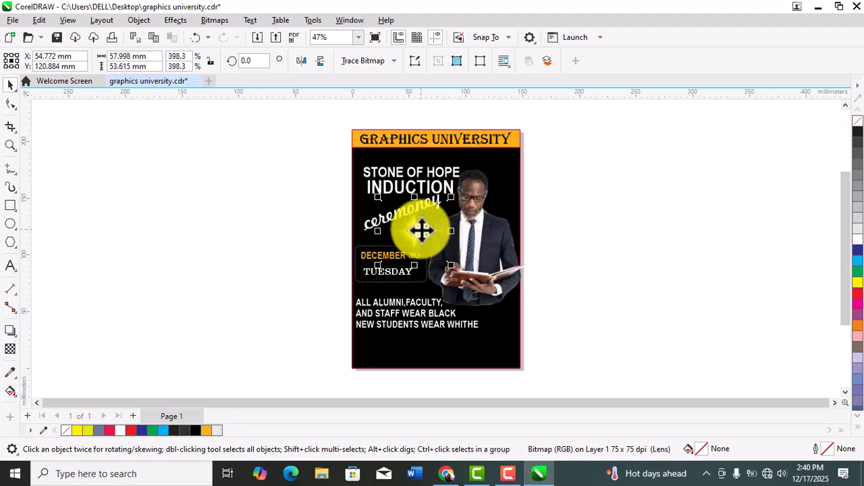
left_click(720, 194)
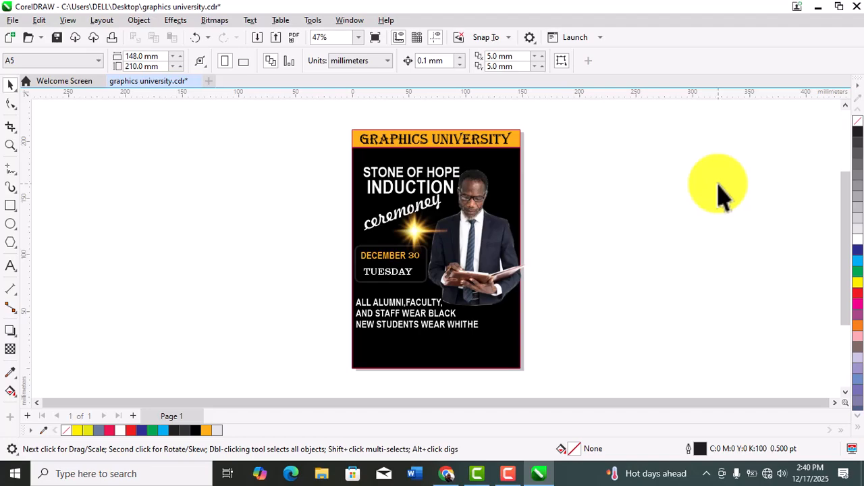
Try the light image over the date box on the flyer, at about X 26 mm, Y 96 mm
left_click(417, 231)
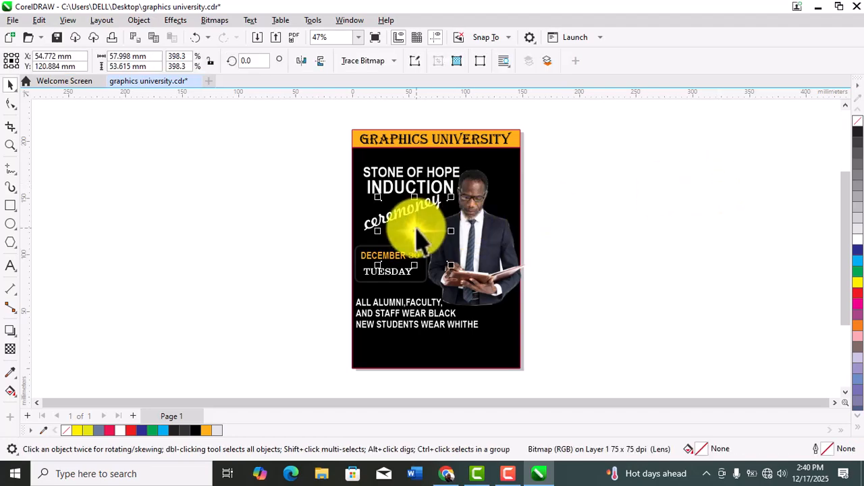
left_click_drag(417, 227, 413, 272)
left_click(597, 244)
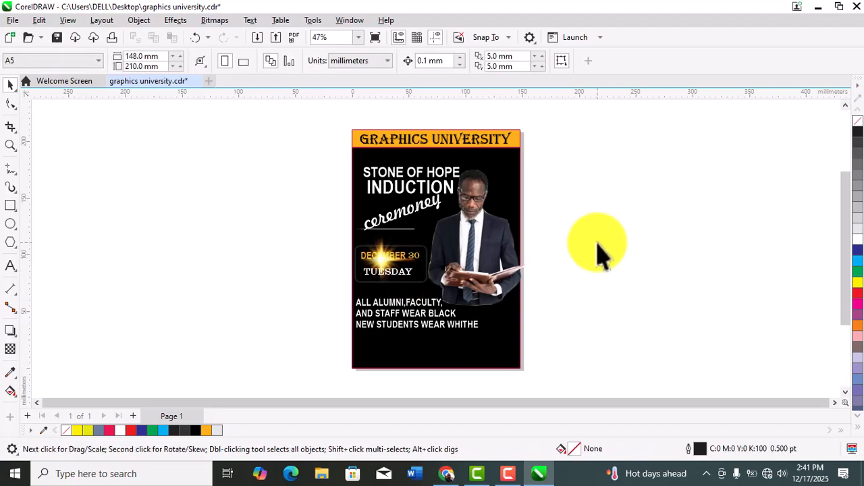
Try the light image over the man's jacket and over his face, at about X 104 mm, Y 146 mm
left_click(379, 265)
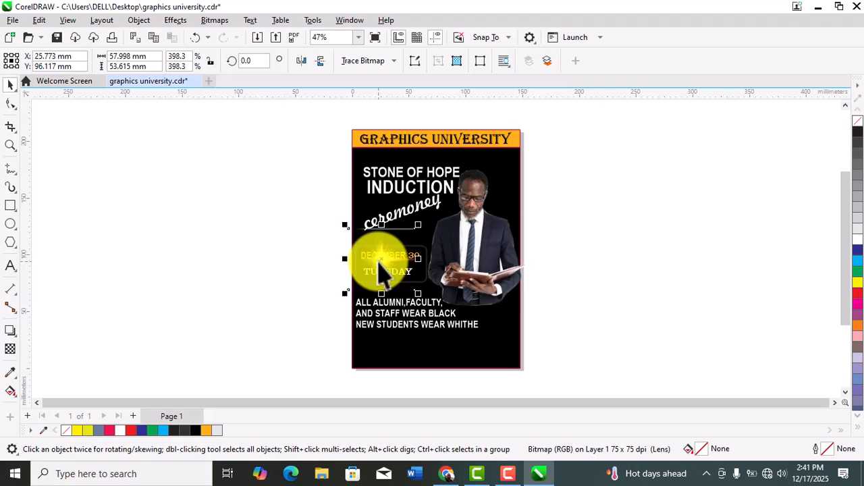
left_click_drag(376, 263, 467, 242)
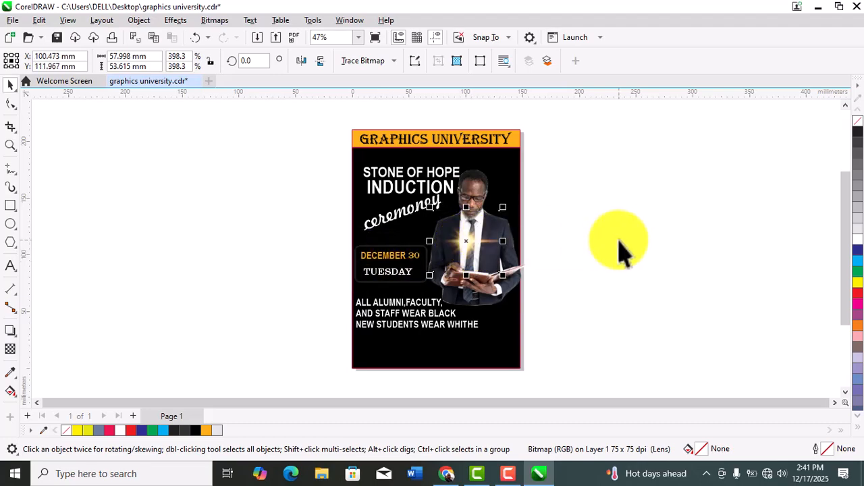
left_click_drag(466, 242, 471, 203)
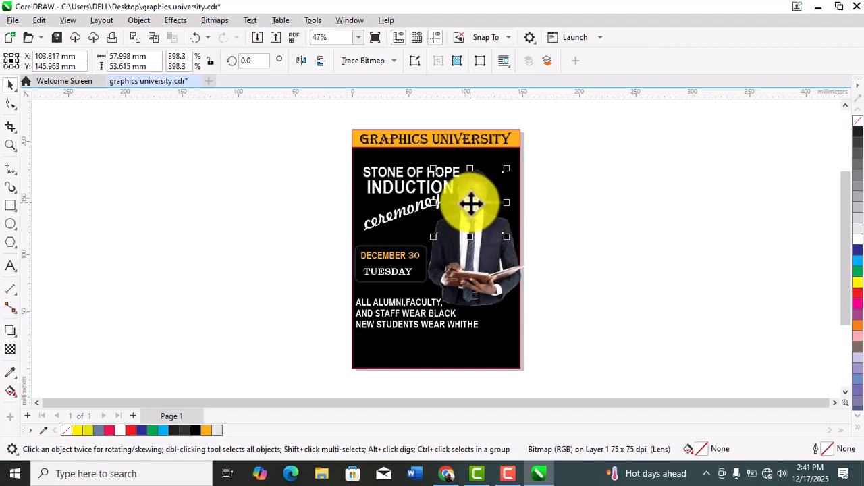
left_click(580, 194)
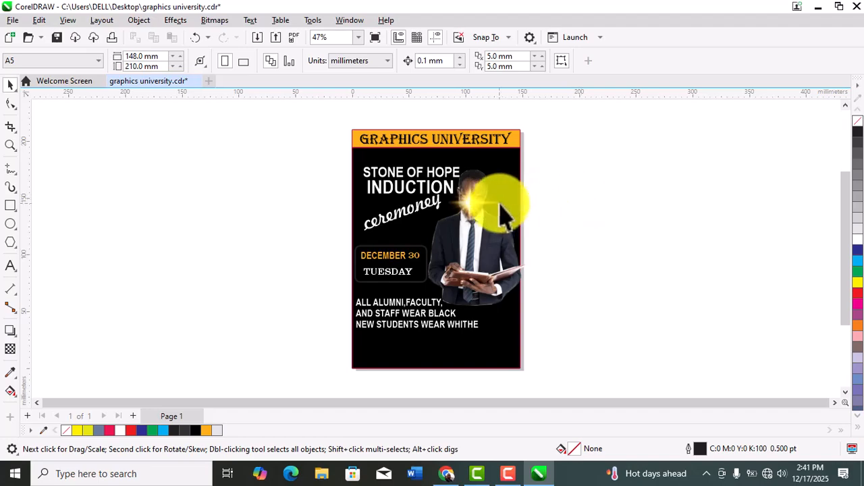
Move the light image onto the word INDUCTION in the flyer's heading, at about X 52 mm, Y 160 mm
left_click(474, 208)
left_click_drag(473, 206, 410, 189)
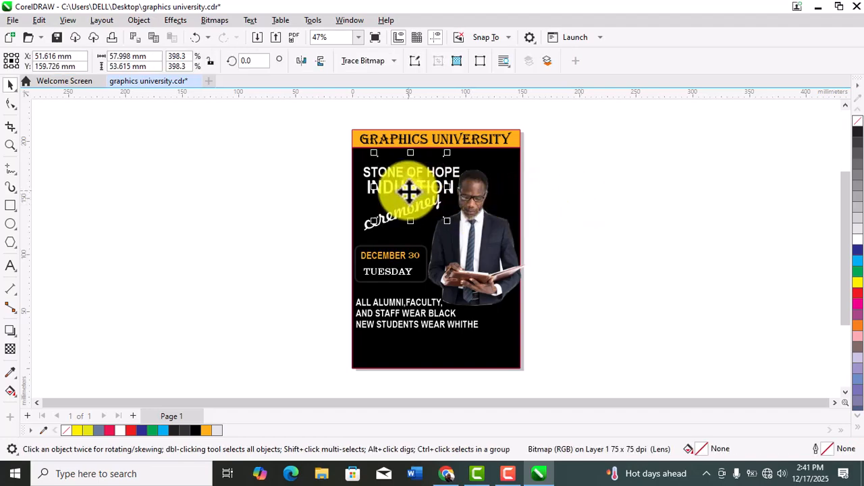
left_click(592, 177)
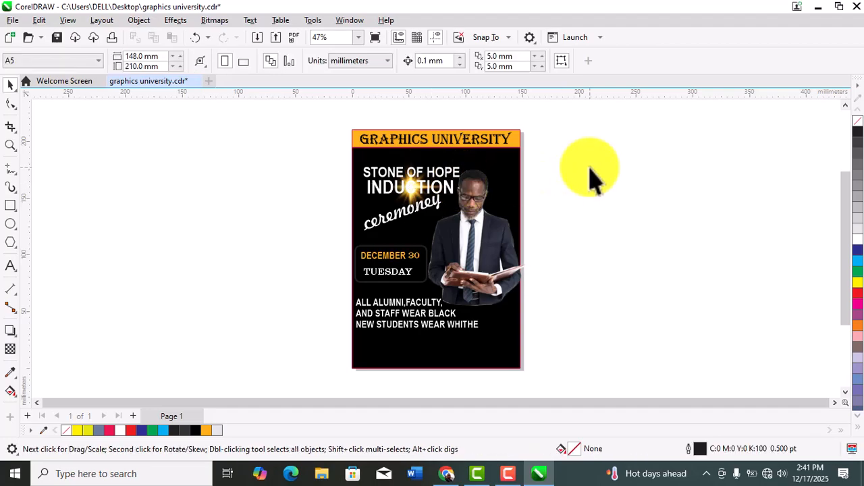